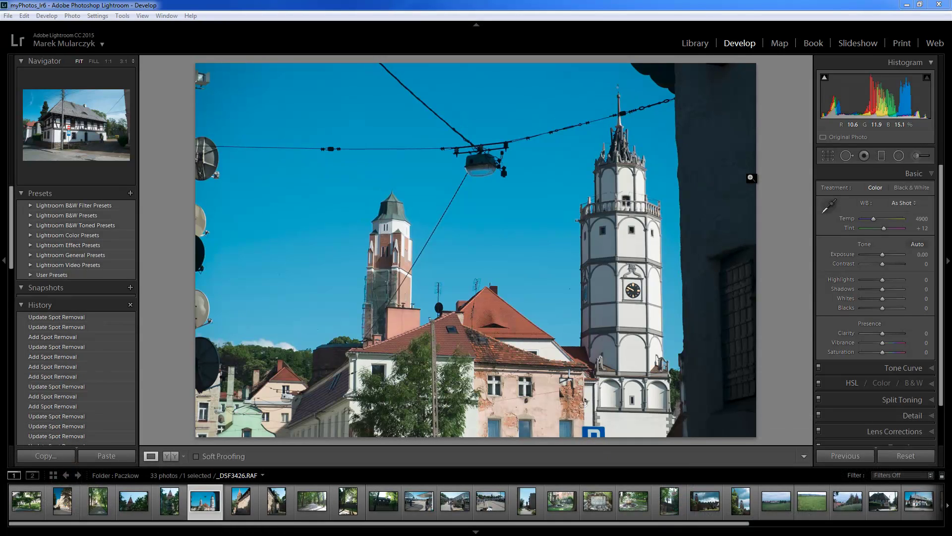
- Heal the horizontal cable beside the street lamp with a Spot Removal brush at Feather 52, including its leftover mark, sampling clean sky
click(847, 156)
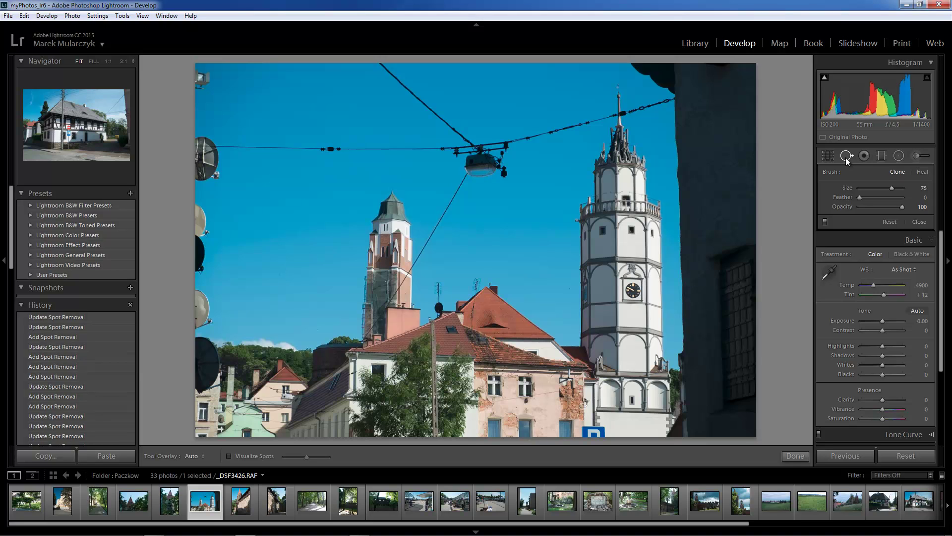
click(923, 171)
drag(863, 197, 866, 198)
drag(197, 147, 450, 149)
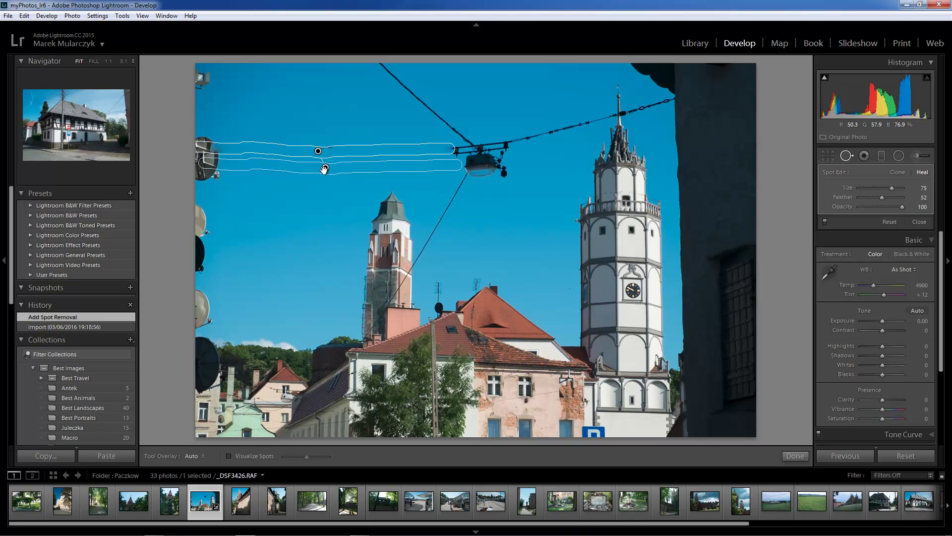
drag(326, 169, 320, 178)
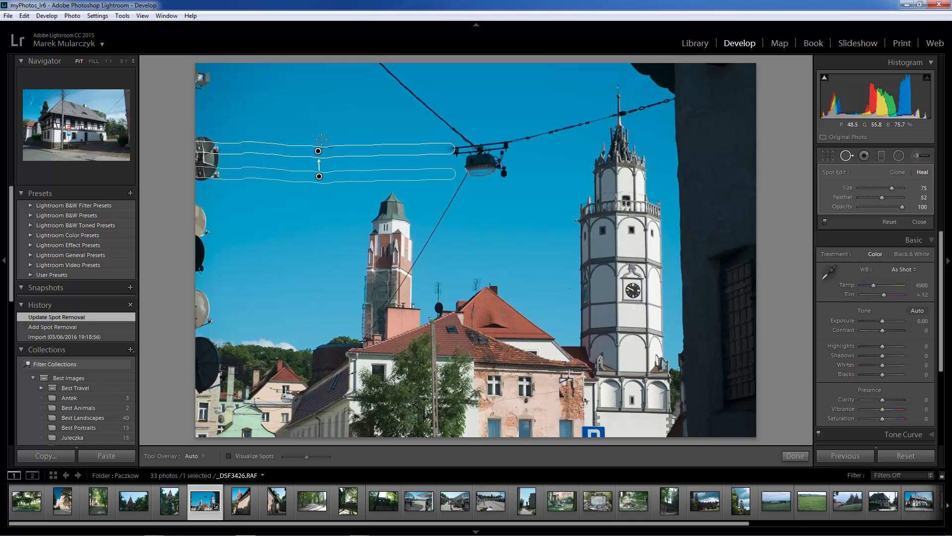
mouse_move(322, 139)
mouse_down()
mouse_move(342, 141)
mouse_move(317, 145)
mouse_up()
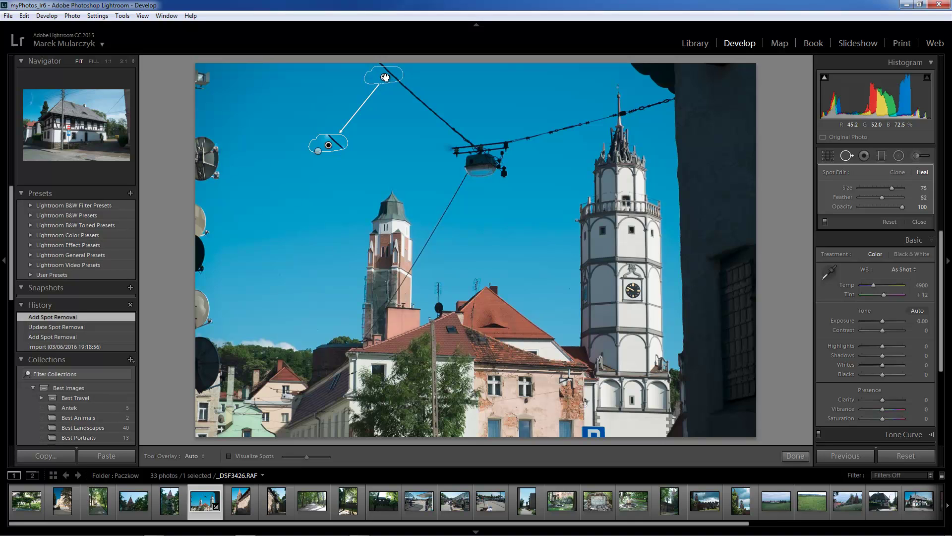
drag(383, 79, 323, 100)
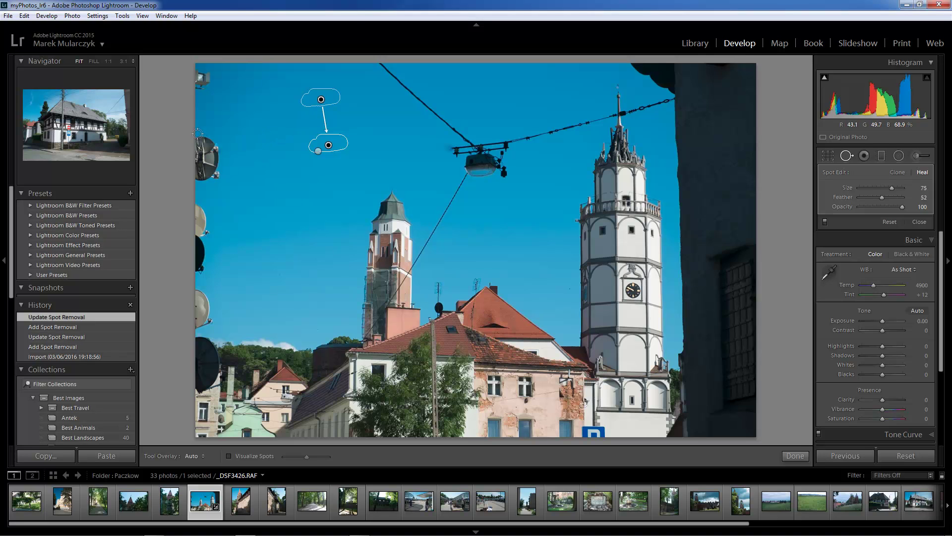
- Heal the upper round fixture on the photo's edge and the area just above it, sampling clean sky for both spots
mouse_move(196, 135)
mouse_down()
mouse_move(222, 146)
mouse_move(225, 171)
mouse_move(201, 181)
mouse_move(197, 144)
mouse_move(205, 179)
mouse_move(208, 143)
mouse_move(216, 175)
mouse_up()
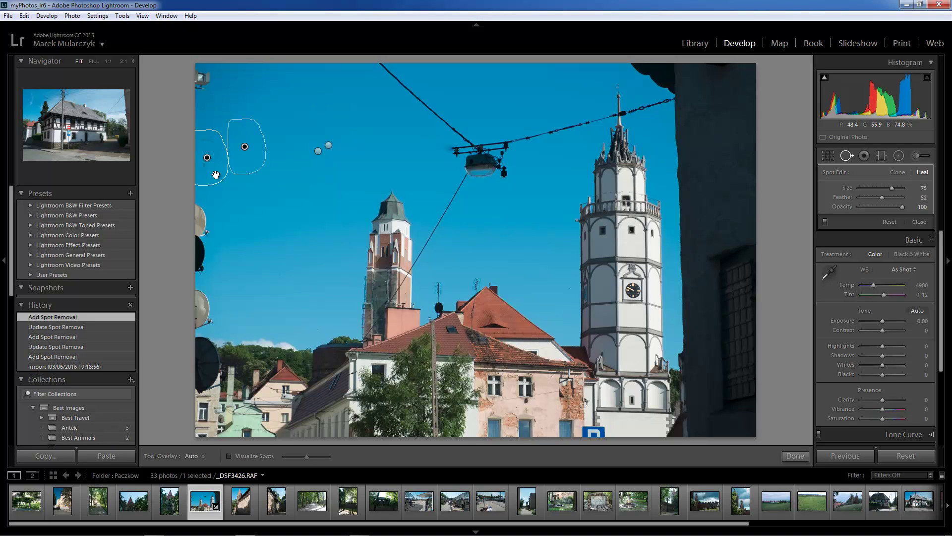
drag(245, 146, 273, 127)
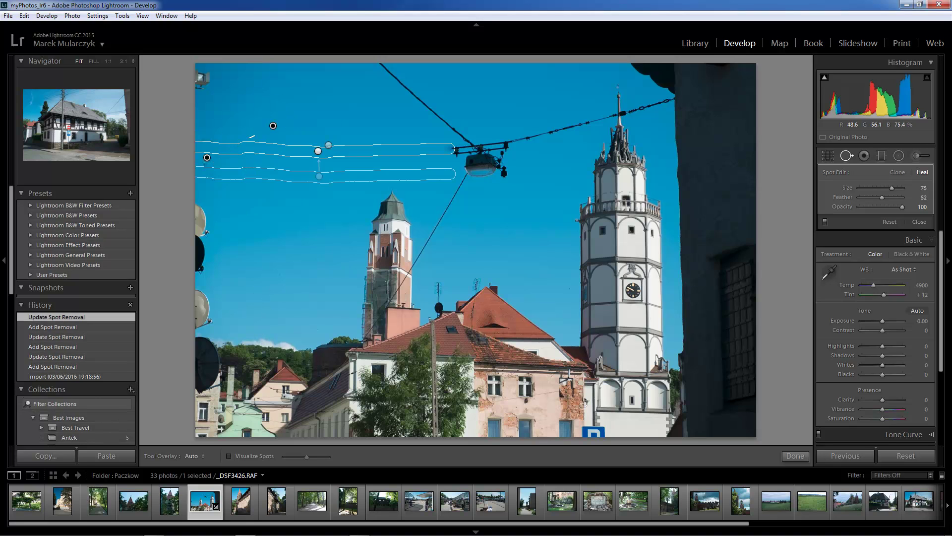
key(Escape)
mouse_move(201, 118)
mouse_down()
mouse_move(218, 150)
mouse_move(207, 173)
mouse_move(197, 139)
mouse_move(200, 175)
mouse_move(212, 179)
mouse_move(220, 159)
mouse_move(200, 128)
mouse_up()
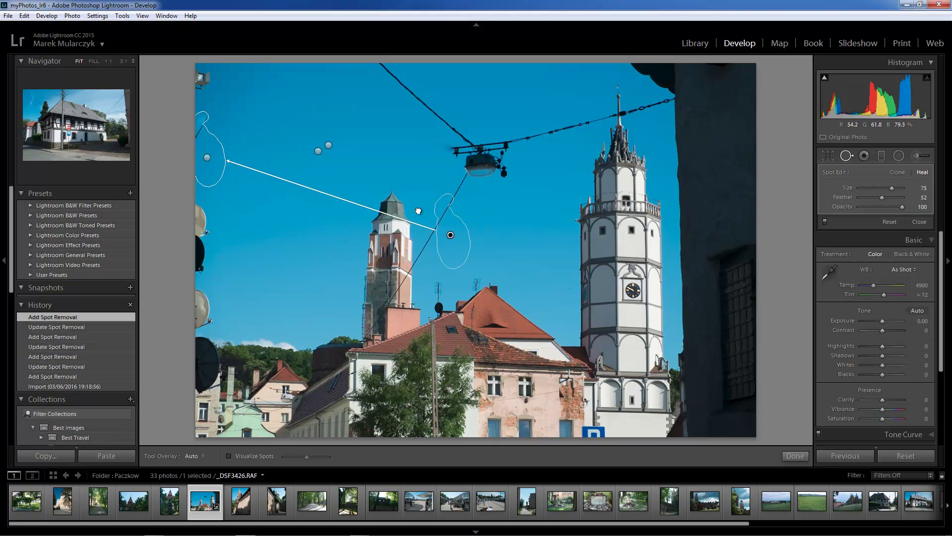
drag(450, 235, 358, 122)
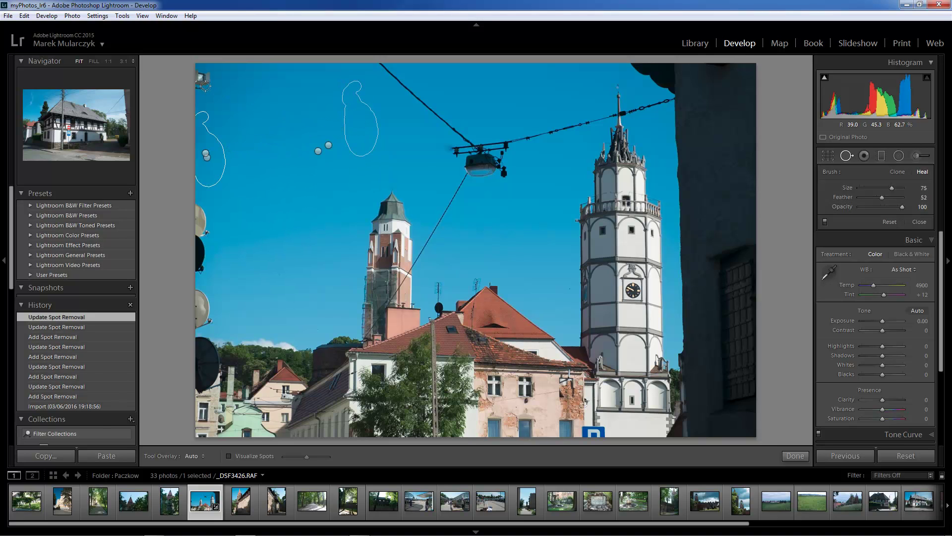
drag(204, 85, 202, 77)
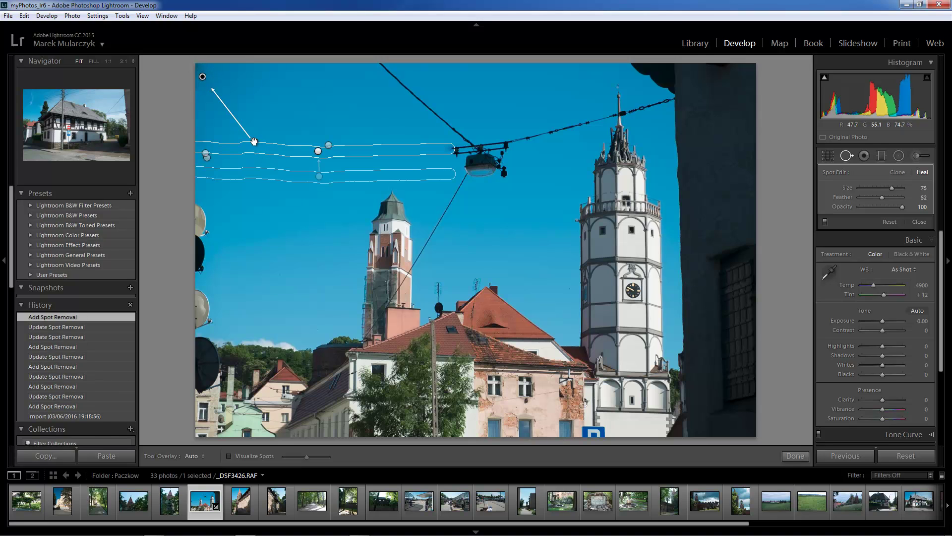
click(203, 76)
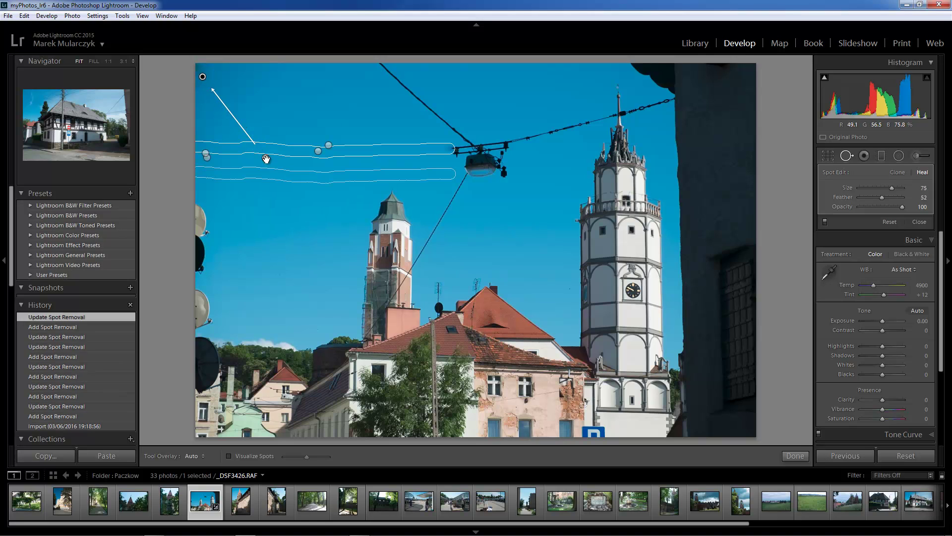
drag(266, 157, 263, 93)
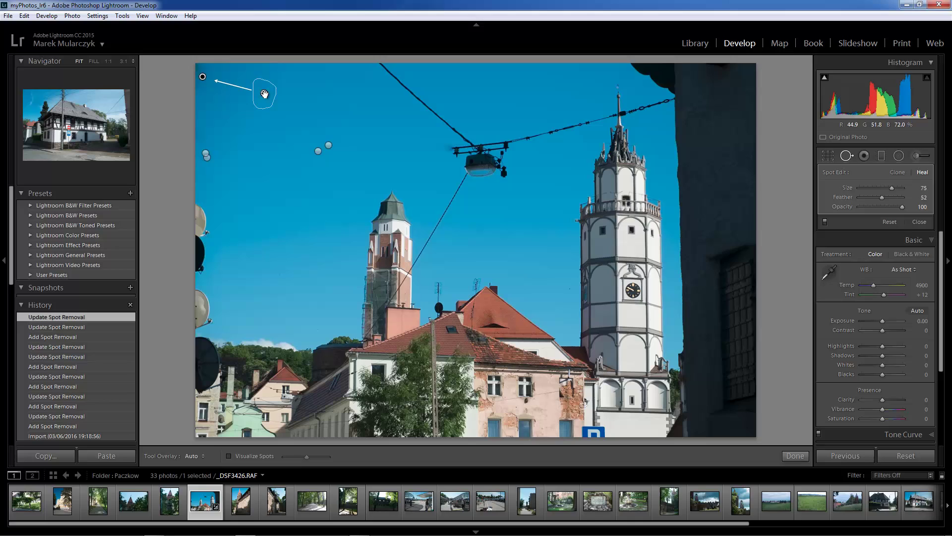
click(899, 172)
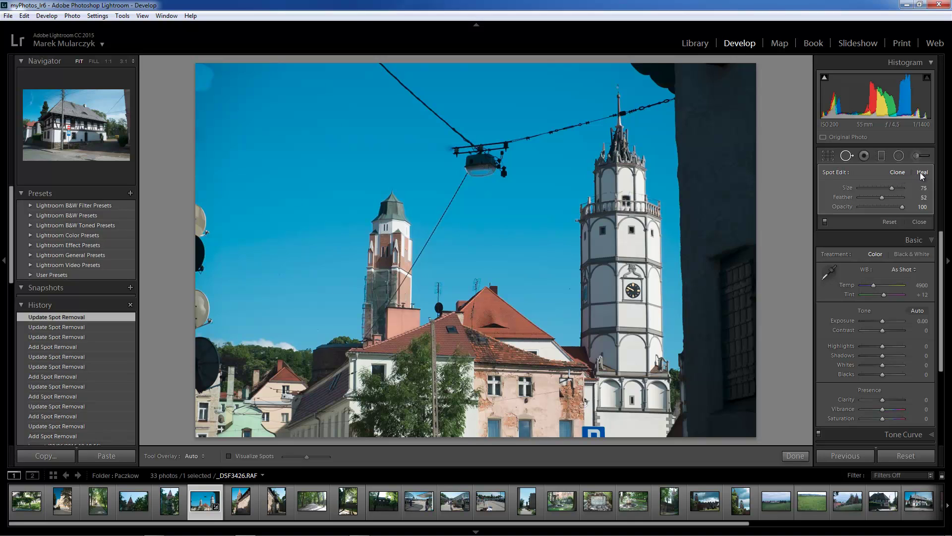
click(922, 173)
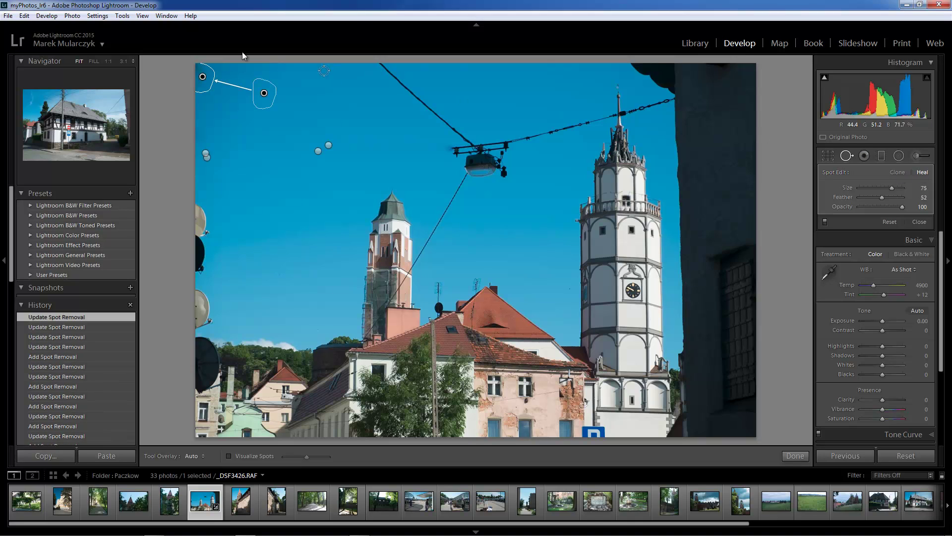
drag(200, 75, 201, 77)
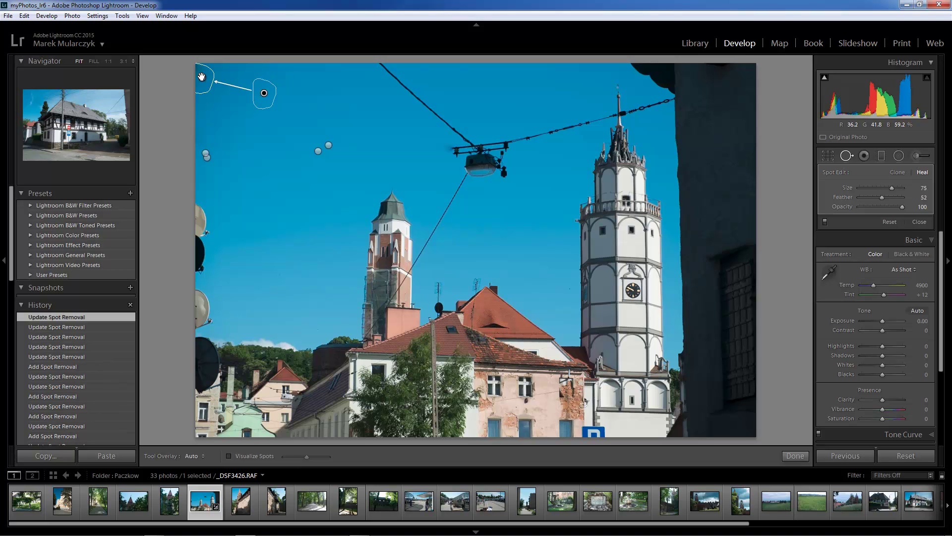
key(Delete)
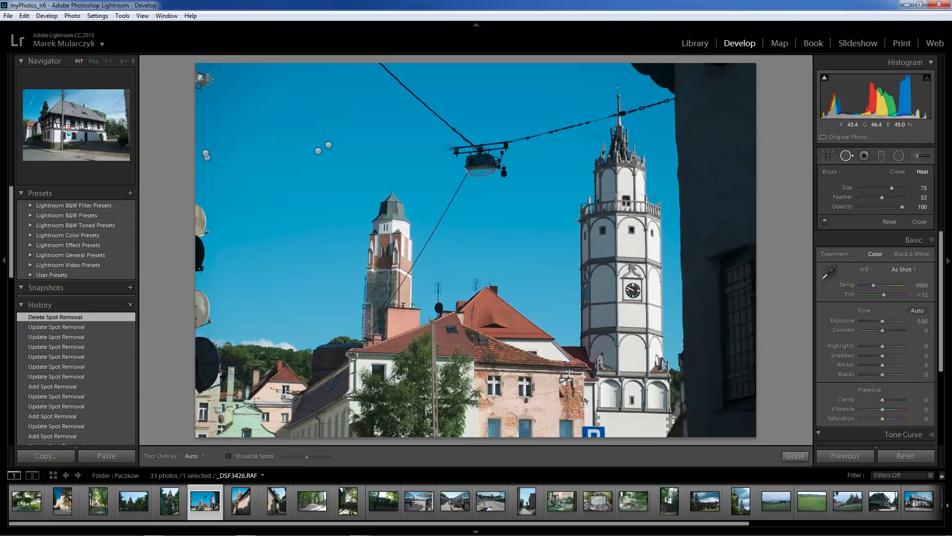
- Heal the small fixture in the photo's upper-left corner and the diagonal cable running down to the street lamp
mouse_move(205, 71)
mouse_down()
mouse_move(206, 97)
mouse_move(212, 71)
mouse_move(204, 88)
mouse_move(199, 80)
mouse_move(207, 92)
mouse_move(204, 69)
mouse_up()
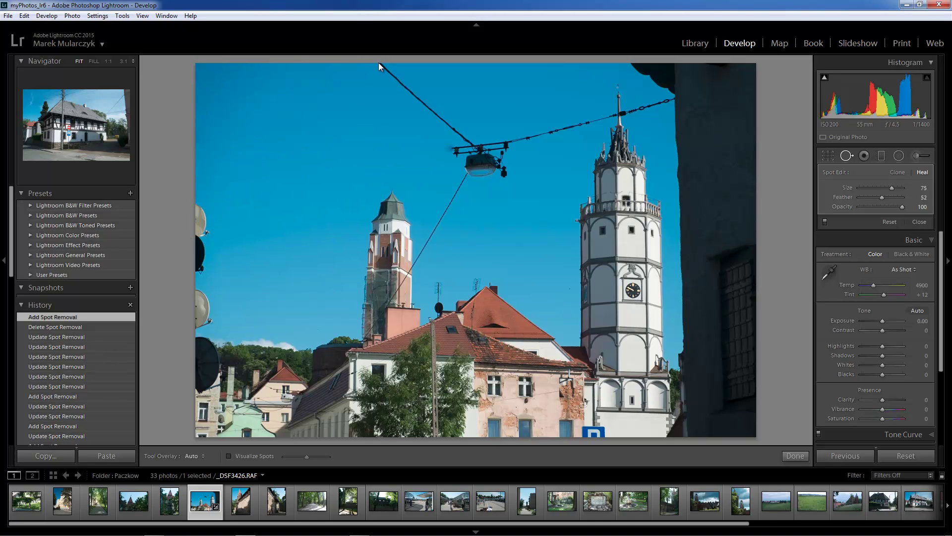
drag(378, 65, 471, 142)
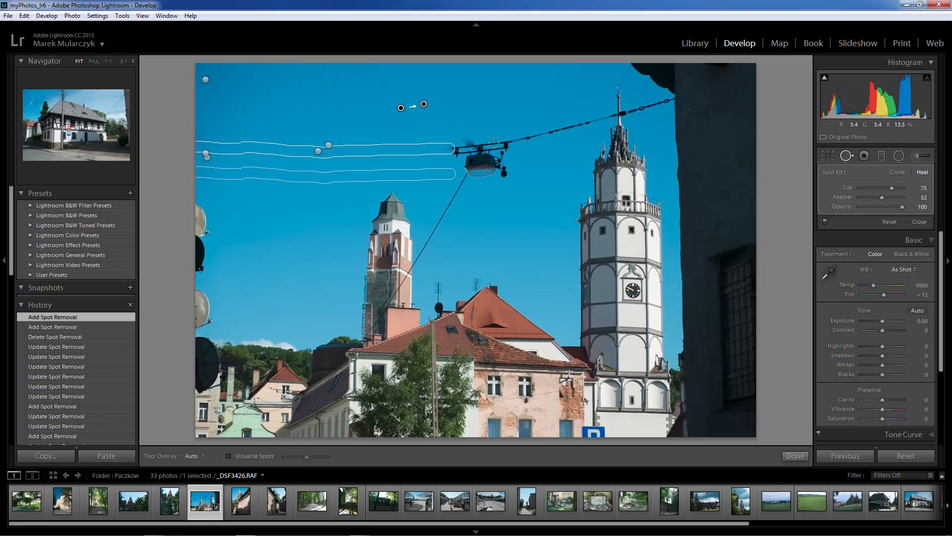
- Heal the street lamp and its cable up to the white tower, and the remaining lamp smudges, sampling both from clear sky
mouse_move(493, 142)
mouse_down()
mouse_move(451, 148)
mouse_move(485, 154)
mouse_move(509, 142)
mouse_move(465, 154)
mouse_move(613, 116)
mouse_move(506, 144)
mouse_move(504, 181)
mouse_move(496, 162)
mouse_move(461, 161)
mouse_move(468, 177)
mouse_move(497, 170)
mouse_move(489, 173)
mouse_up()
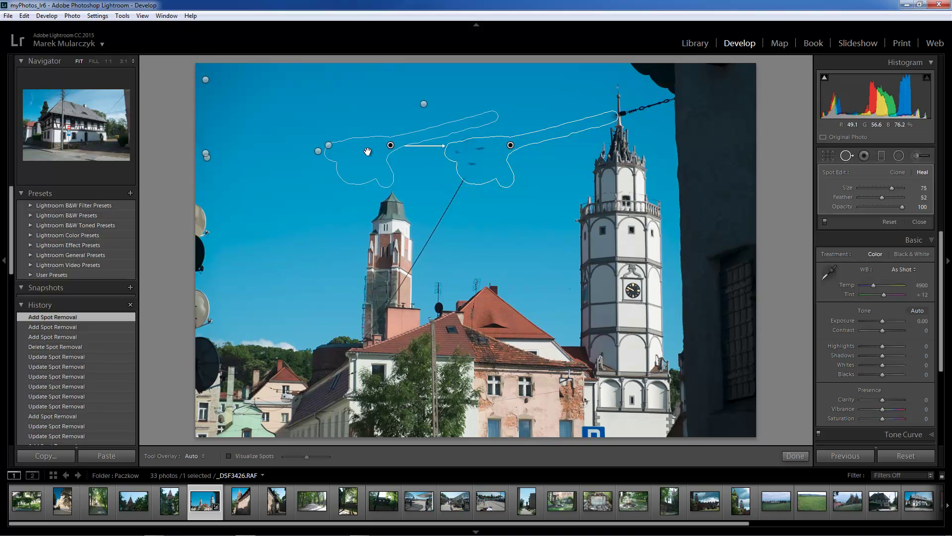
drag(368, 151, 377, 102)
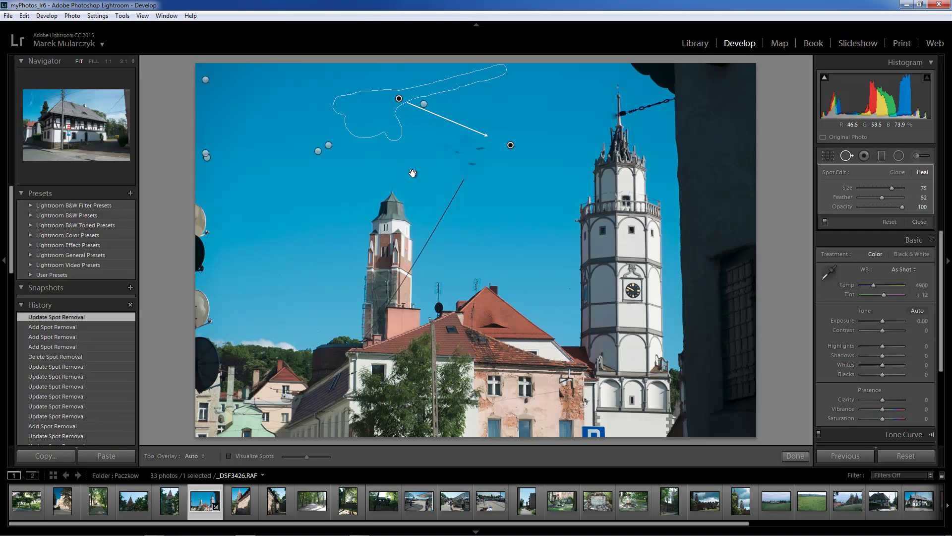
mouse_move(440, 160)
mouse_down()
mouse_move(479, 172)
mouse_move(487, 159)
mouse_move(481, 148)
mouse_move(450, 144)
mouse_up()
mouse_move(462, 154)
mouse_down()
mouse_move(449, 158)
mouse_move(466, 171)
mouse_move(481, 161)
mouse_move(472, 150)
mouse_move(476, 158)
mouse_move(449, 158)
mouse_up()
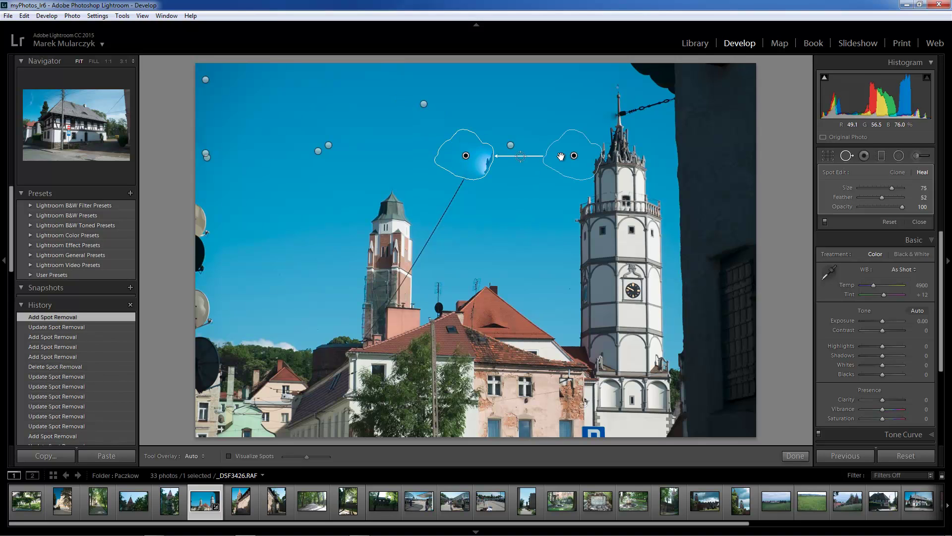
drag(573, 158, 530, 101)
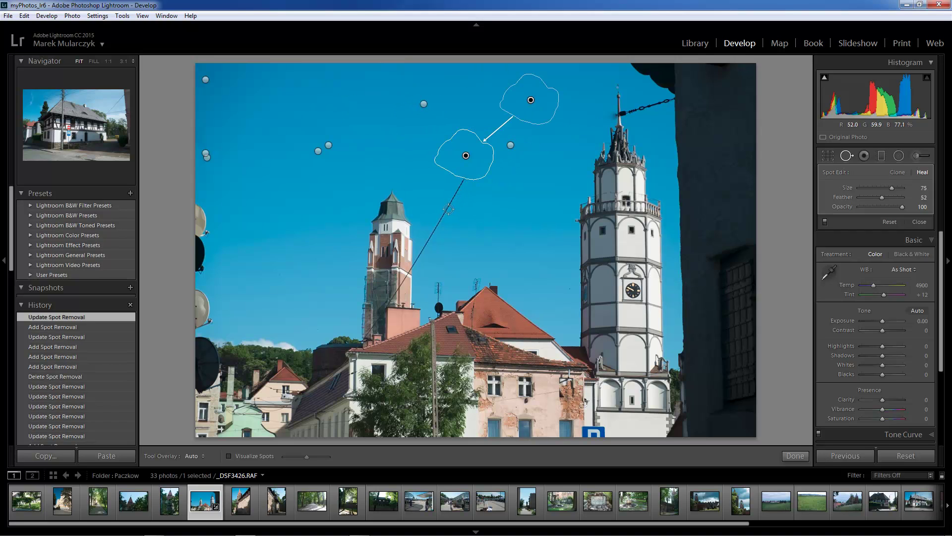
- Remove the cable between the lamp and the brick tower, healing the sky section and cloning along the tower's edge from just above
mouse_move(448, 209)
mouse_down()
mouse_move(464, 174)
mouse_move(415, 267)
mouse_up()
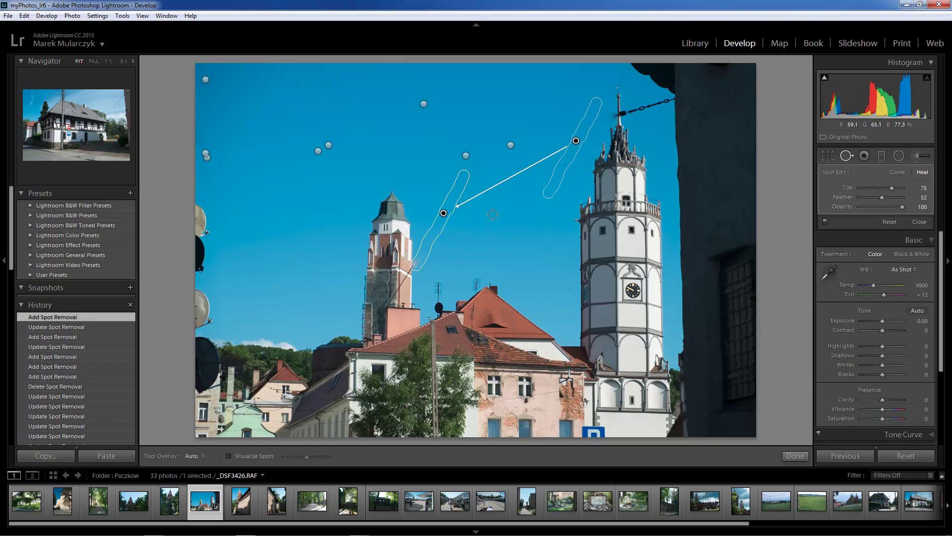
mouse_move(553, 180)
mouse_down()
mouse_move(558, 171)
mouse_move(477, 225)
mouse_move(451, 223)
mouse_move(427, 268)
mouse_move(434, 237)
mouse_up()
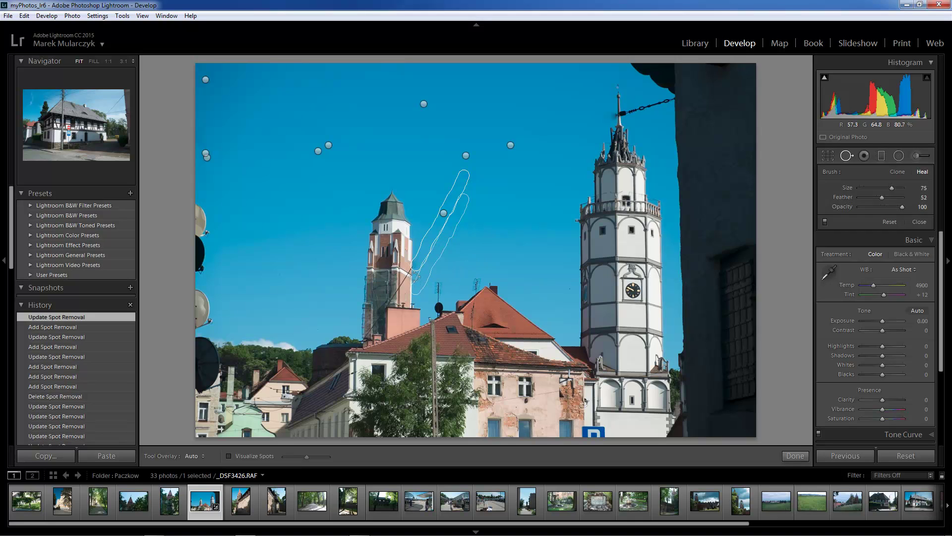
drag(415, 276, 412, 262)
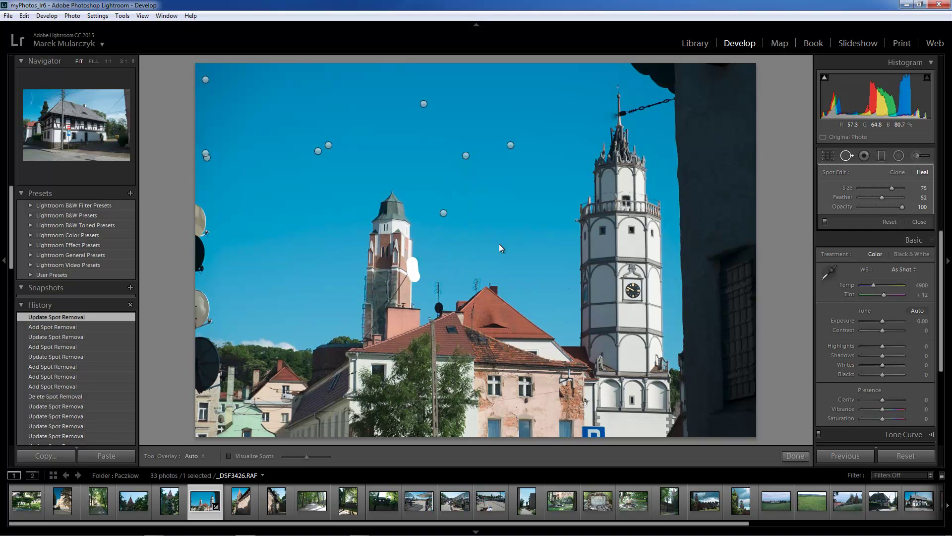
click(895, 173)
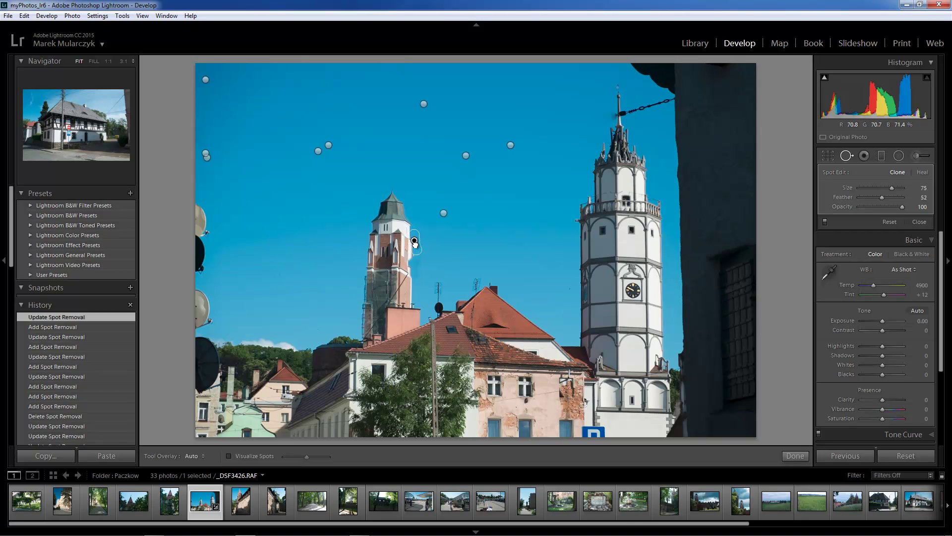
drag(412, 243, 415, 255)
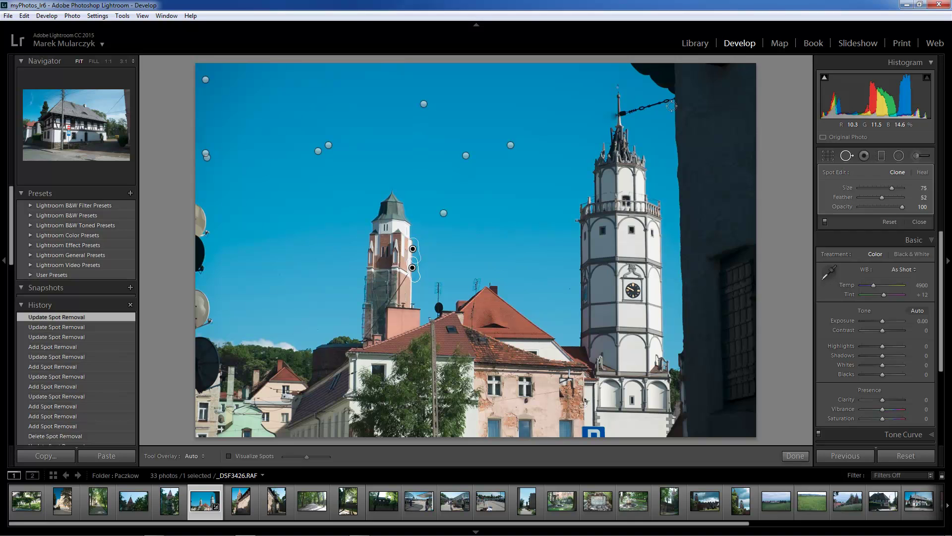
- Clone out the cable between the white tower's spire and the dark building, and patch the sky right beside the spire
mouse_move(643, 108)
mouse_down()
mouse_move(671, 99)
mouse_move(623, 115)
mouse_up()
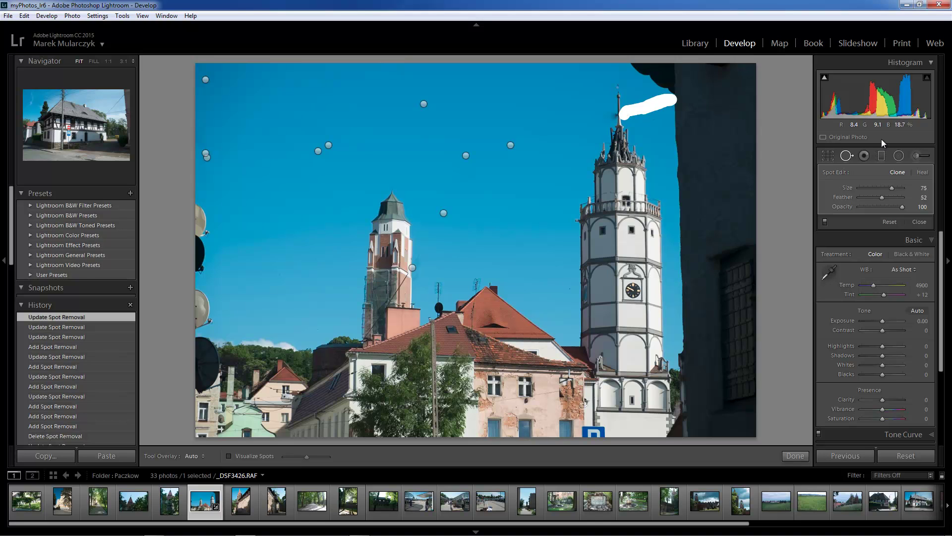
click(925, 174)
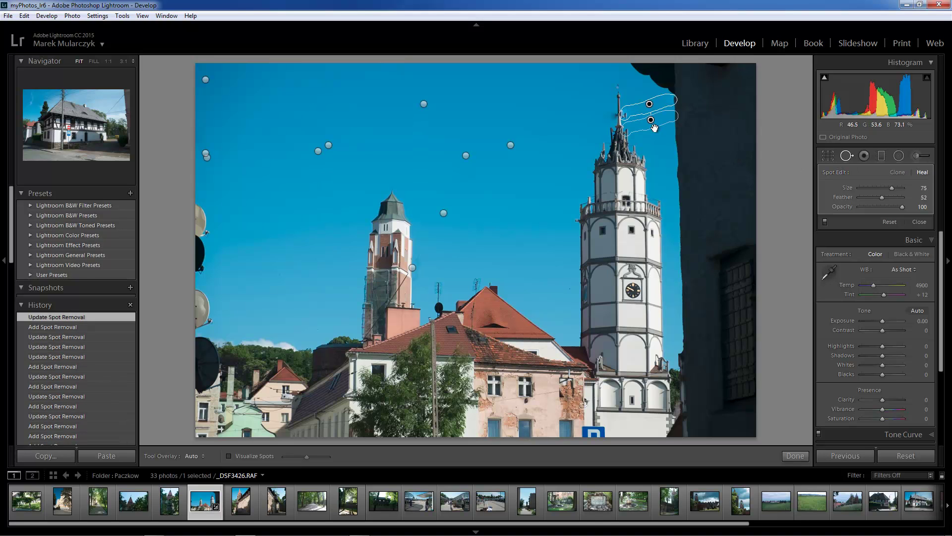
click(898, 173)
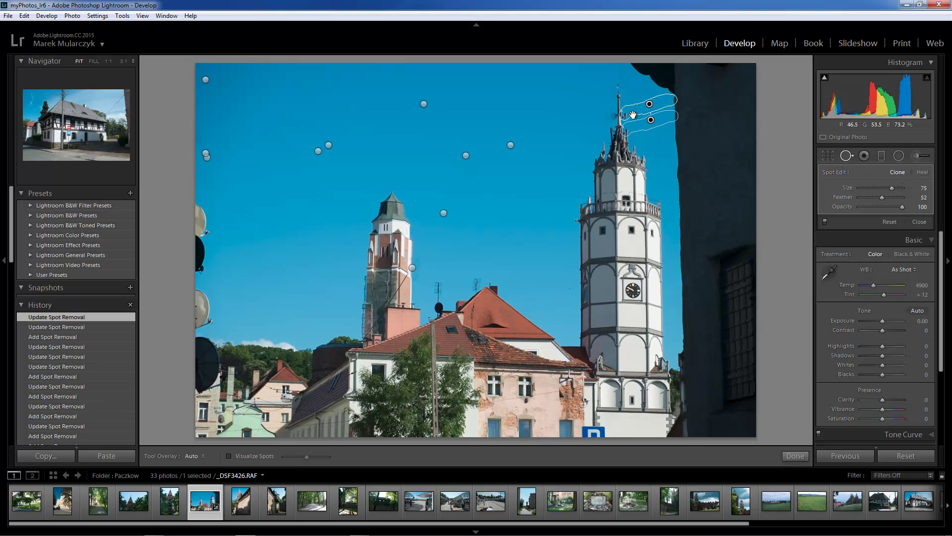
drag(627, 98, 627, 122)
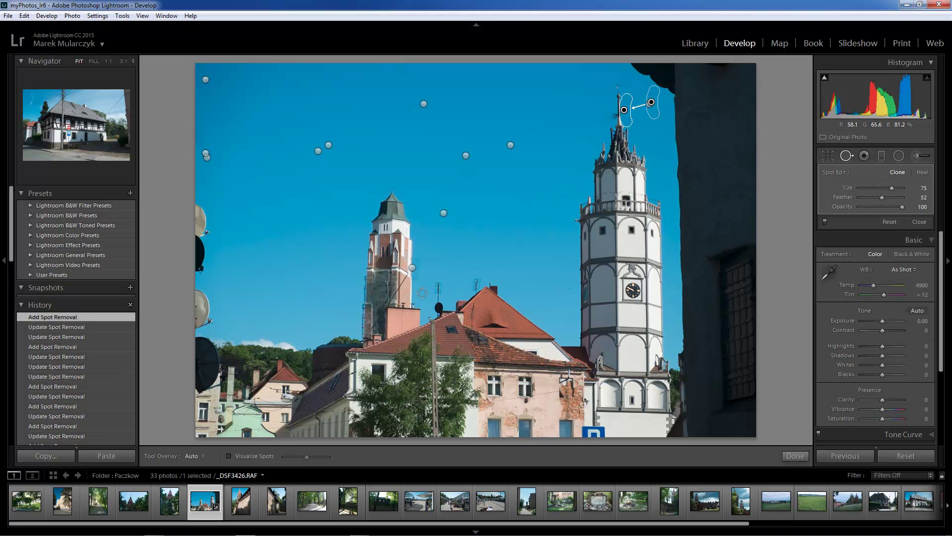
- Clone clear sky over the mark beside the brick tower and the two middle fixture groups along the photo's edge
drag(421, 292, 418, 256)
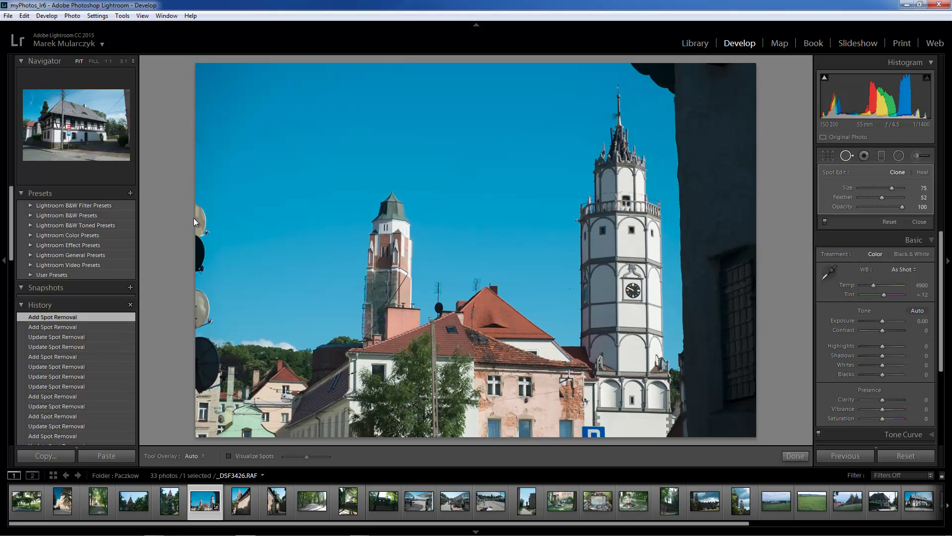
mouse_move(213, 230)
mouse_down()
mouse_move(207, 214)
mouse_move(197, 218)
mouse_move(191, 273)
mouse_move(203, 279)
mouse_move(206, 223)
mouse_move(205, 237)
mouse_up()
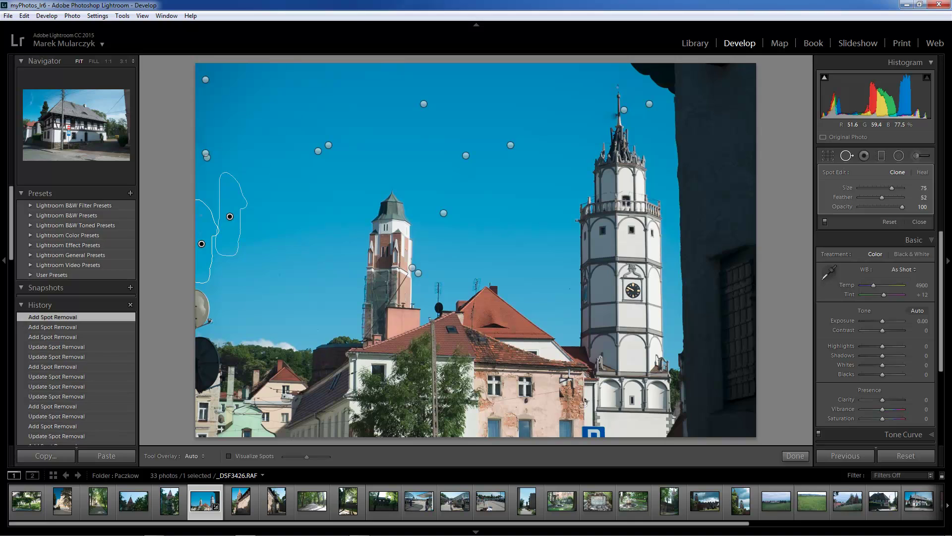
mouse_move(198, 291)
mouse_down()
mouse_move(212, 324)
mouse_move(180, 339)
mouse_move(201, 300)
mouse_move(209, 322)
mouse_move(205, 312)
mouse_up()
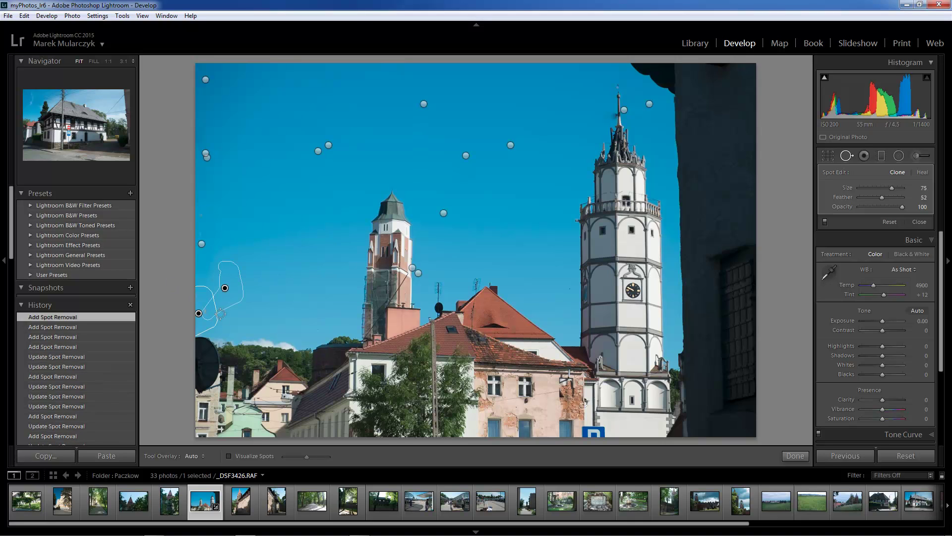
drag(211, 314, 205, 312)
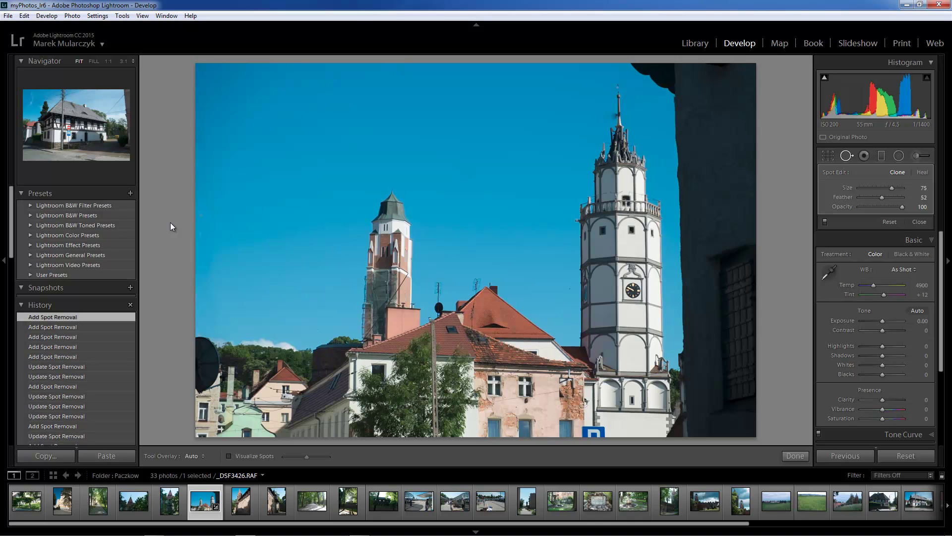
- Compare the retouched photo with its Before version, and dismiss the Windows color scheme dialog
key(backslash)
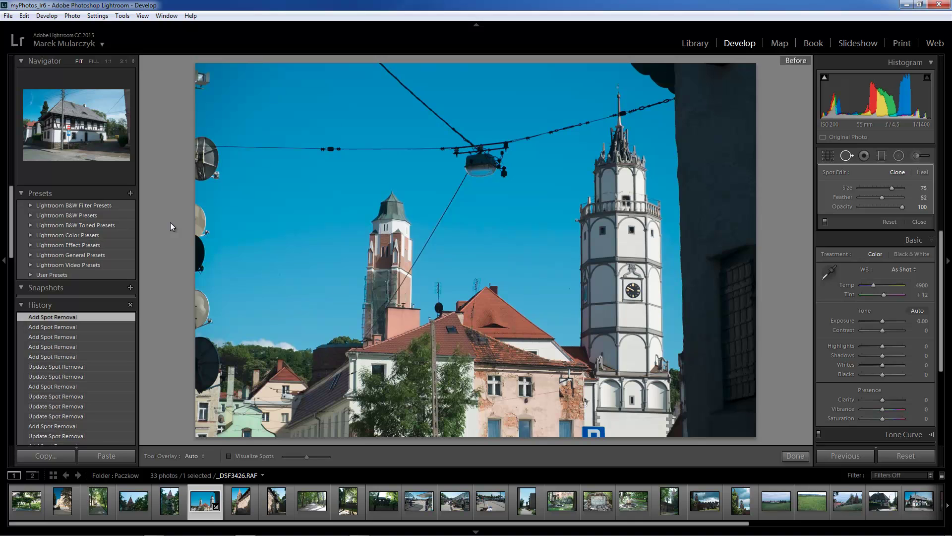
key(backslash)
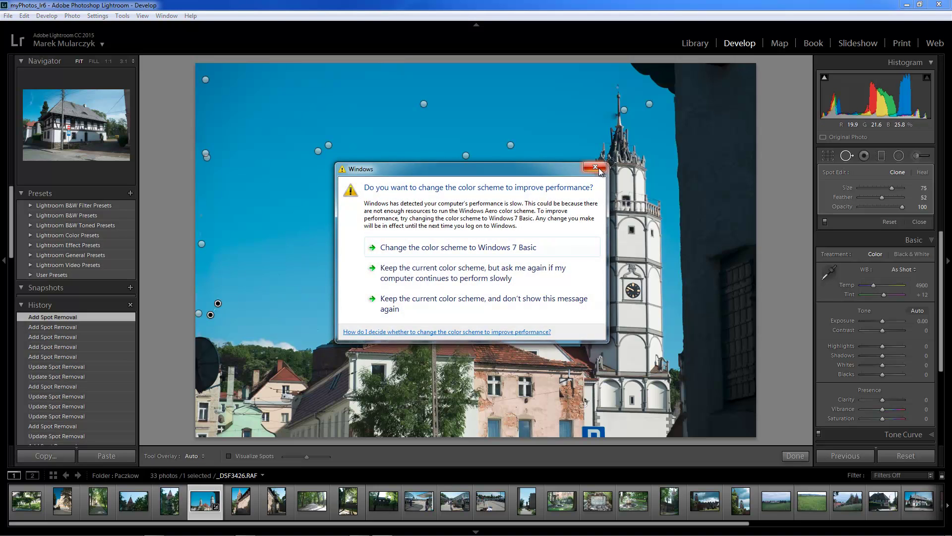
click(595, 167)
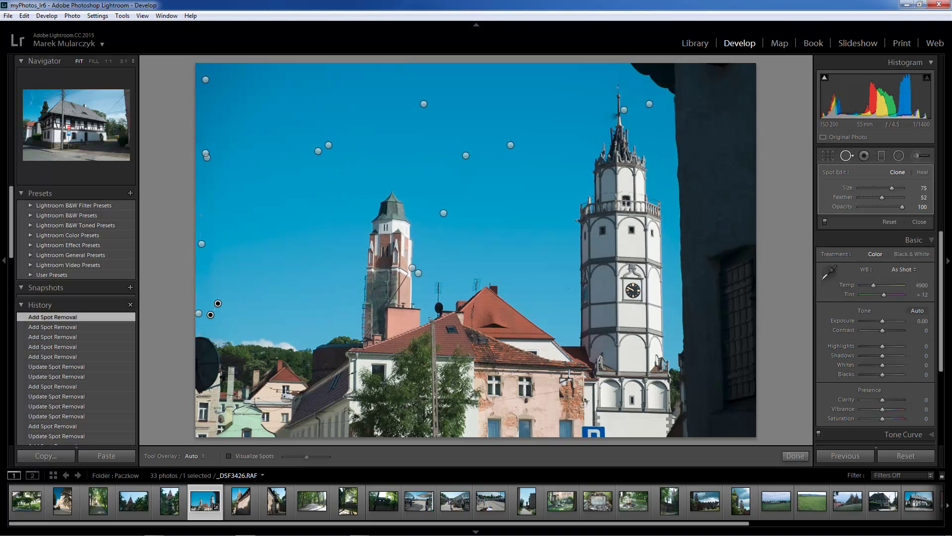
- Set the Tool Overlay of the spot edits to Always and reopen its display choices
click(203, 454)
click(188, 478)
click(201, 458)
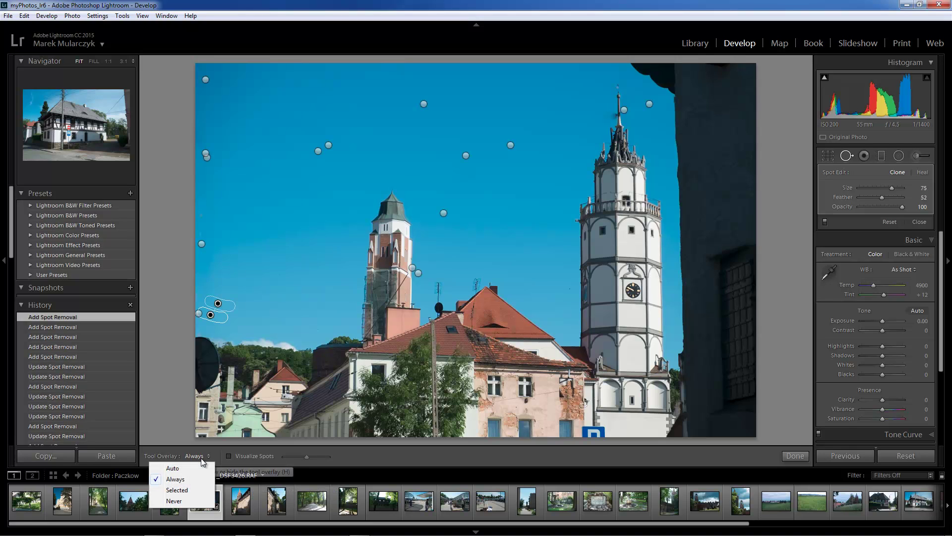